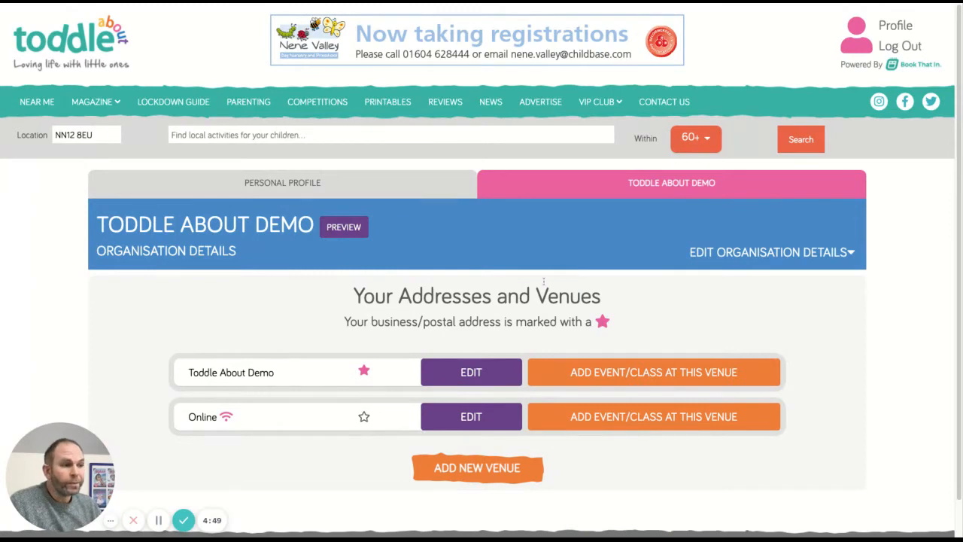
# Create a new venue address named Village Hall and fill in its street, town, county and postcode.
pyautogui.scroll(-1, 544, 281)
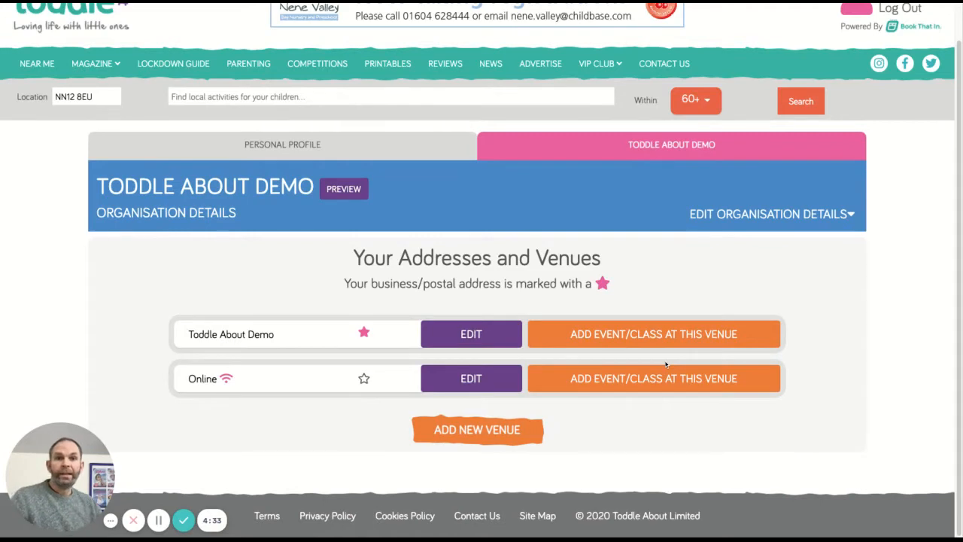
pyautogui.click(471, 438)
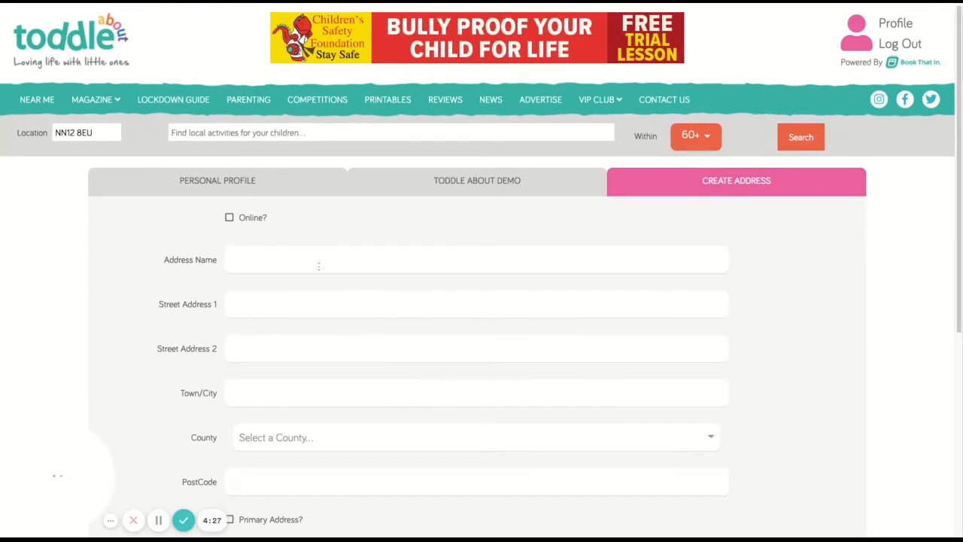
pyautogui.scroll(-2, 318, 266)
pyautogui.scroll(-2, 321, 268)
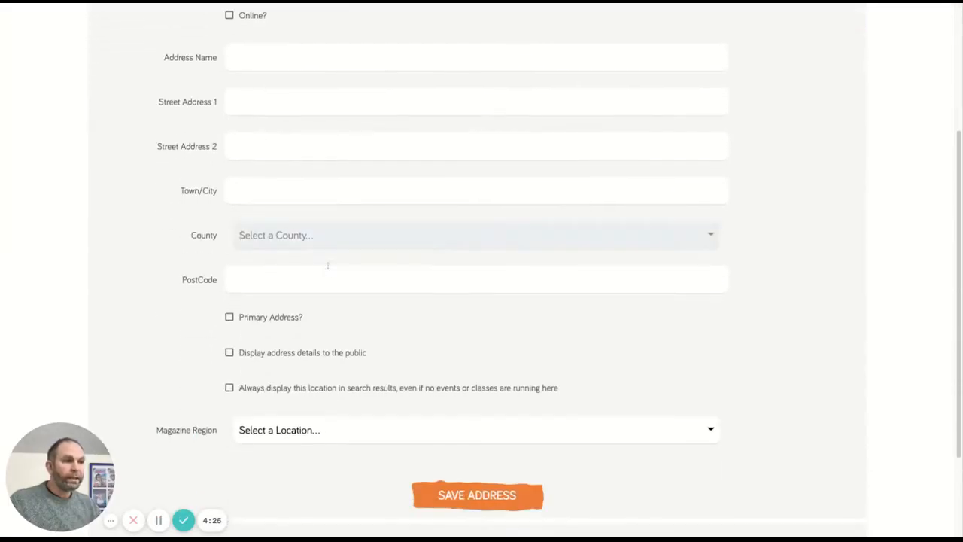
pyautogui.scroll(1, 329, 265)
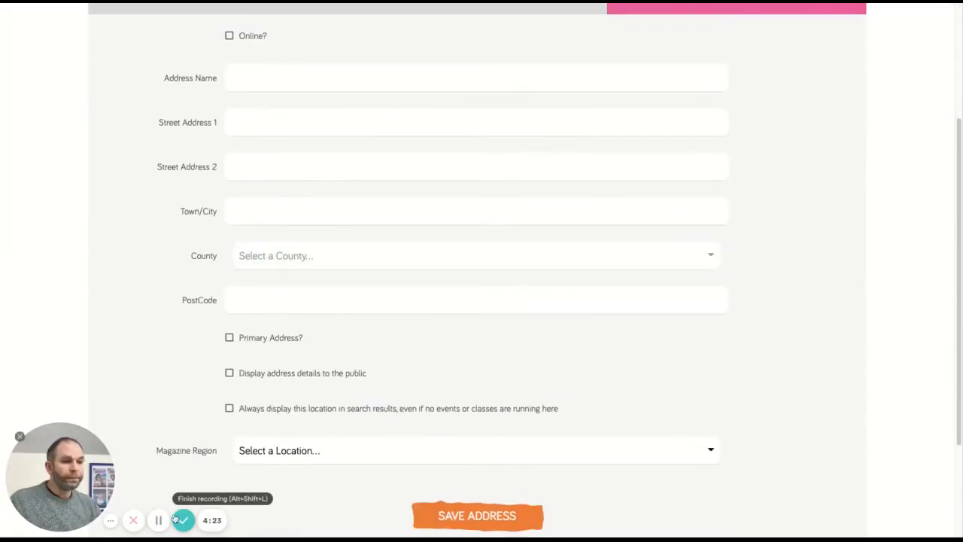
pyautogui.click(155, 531)
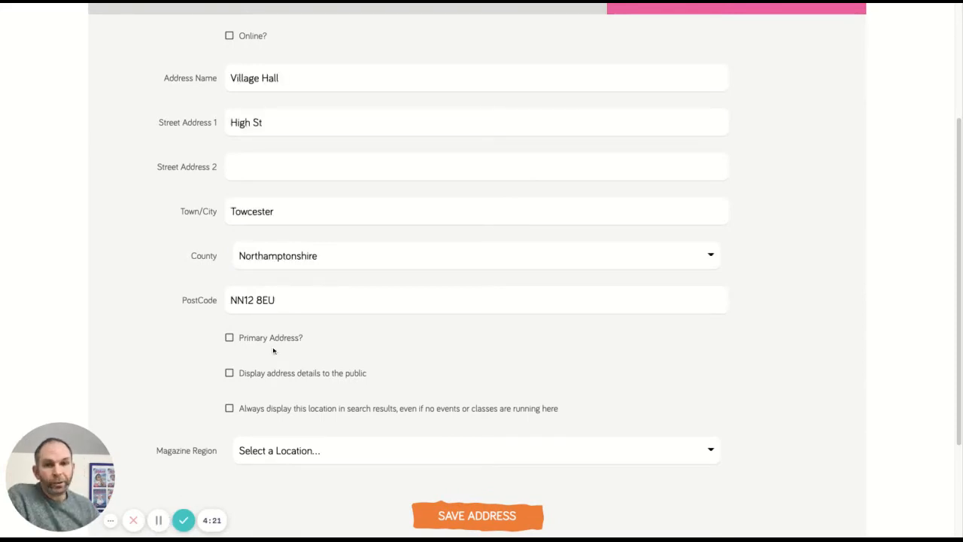
# Enable displaying the Village Hall's address details to the public.
pyautogui.scroll(-1, 316, 328)
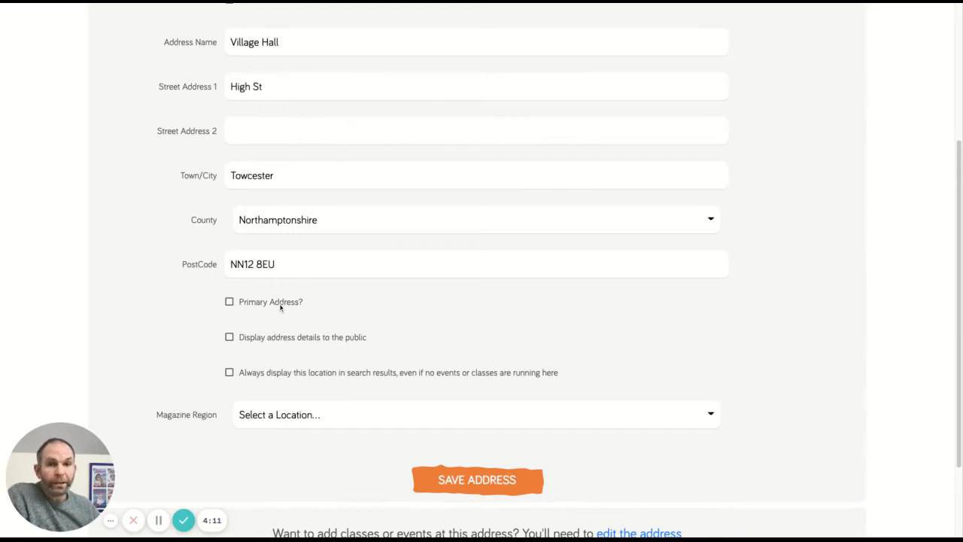
pyautogui.scroll(-1, 284, 310)
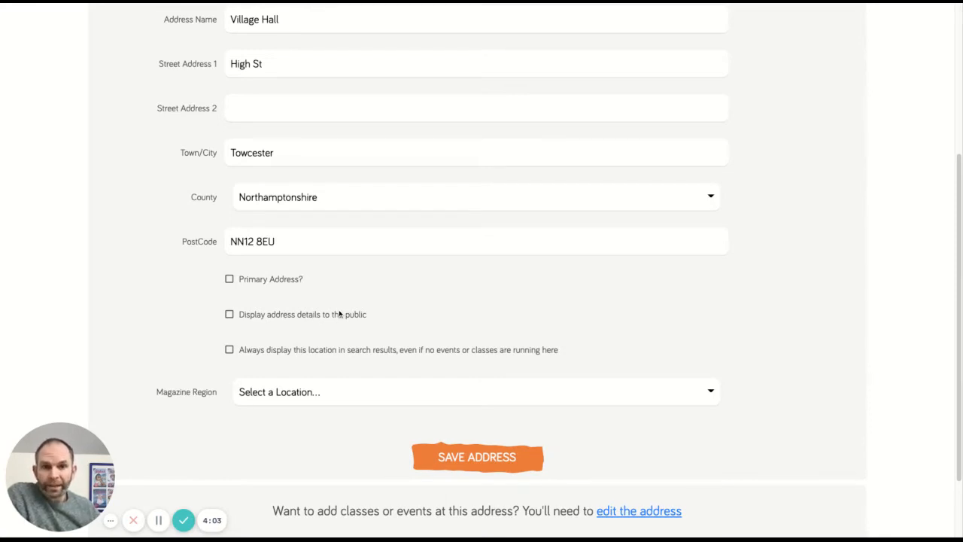
pyautogui.click(229, 315)
pyautogui.scroll(-1, 301, 316)
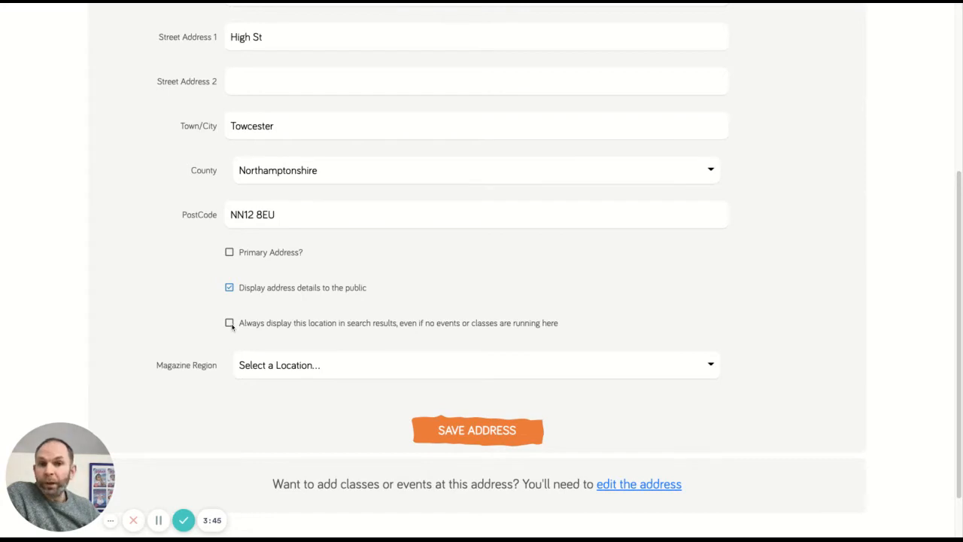
# Set the venue's magazine region to Northamptonshire and sub-area to South Northants District, and save the address.
pyautogui.click(293, 368)
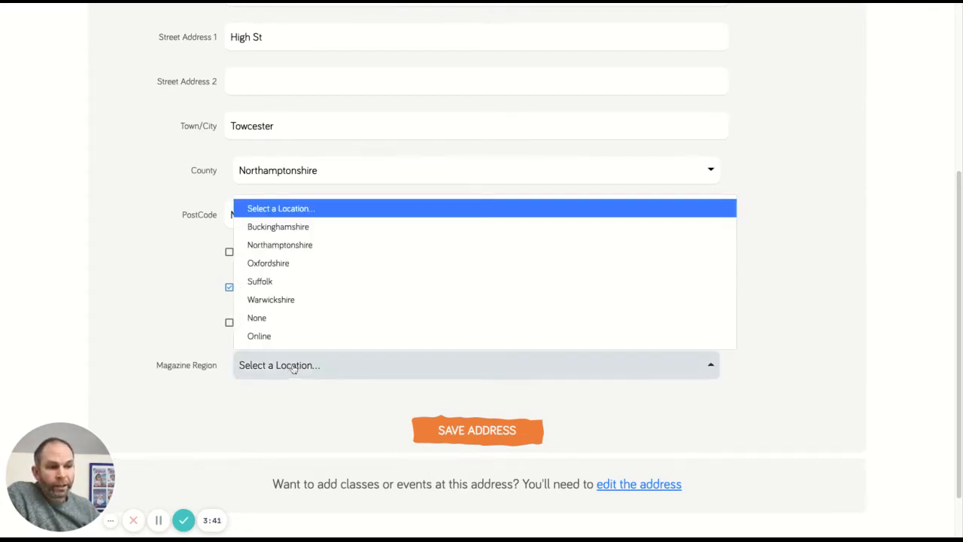
pyautogui.click(277, 250)
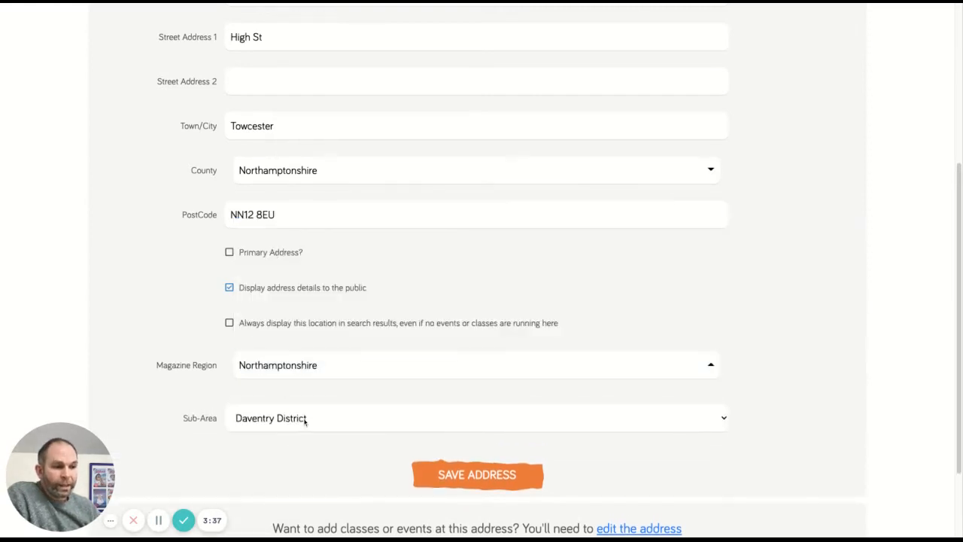
pyautogui.click(302, 441)
pyautogui.scroll(-2, 353, 406)
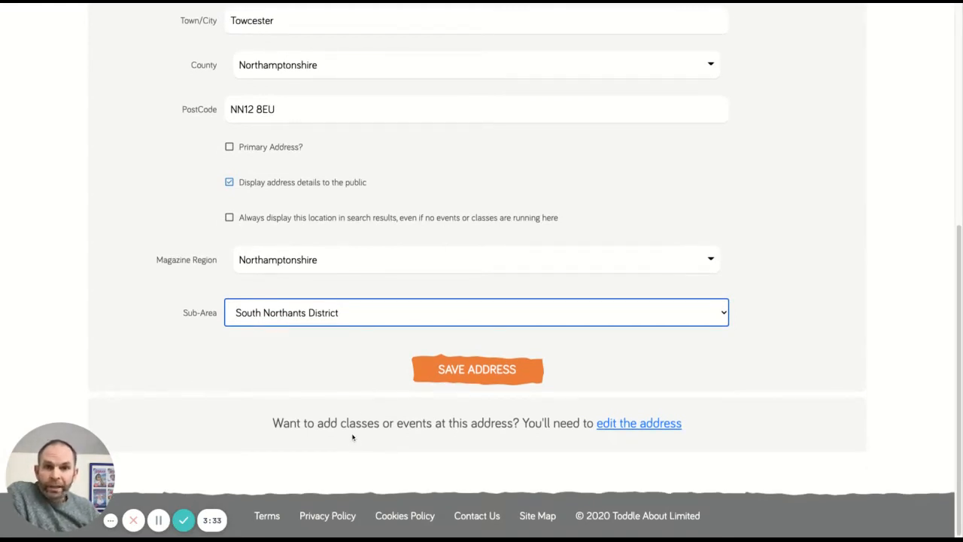
pyautogui.click(475, 380)
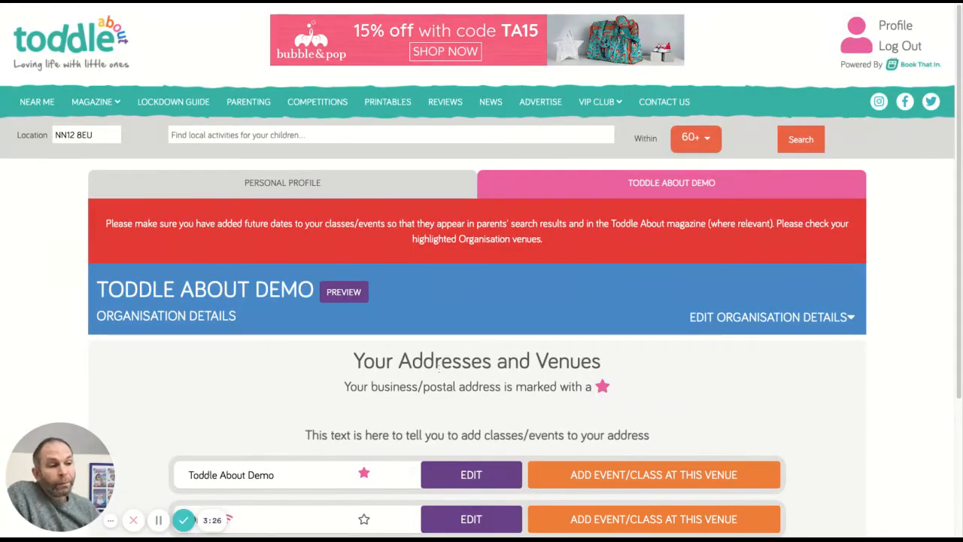
# Start adding a new class at the Village Hall venue.
pyautogui.scroll(-1, 446, 366)
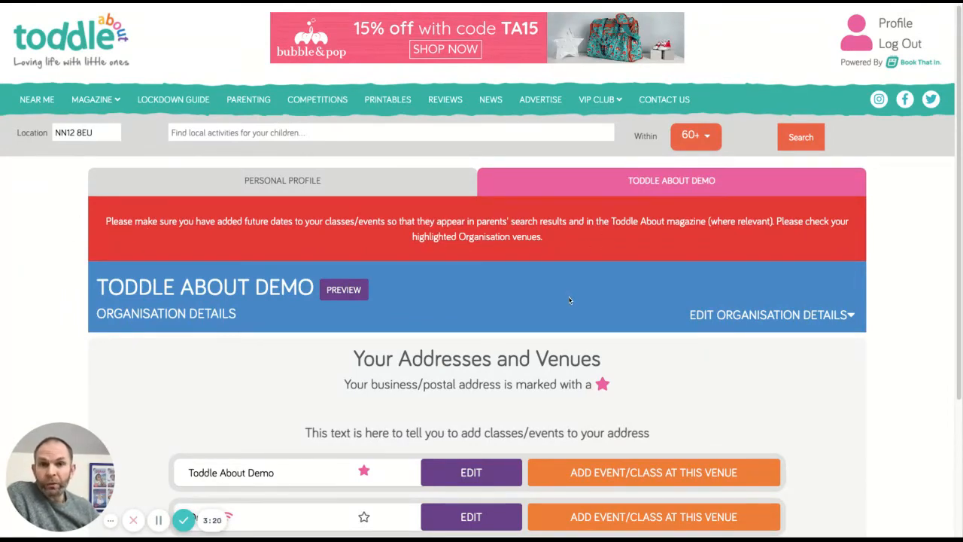
pyautogui.scroll(-1, 556, 298)
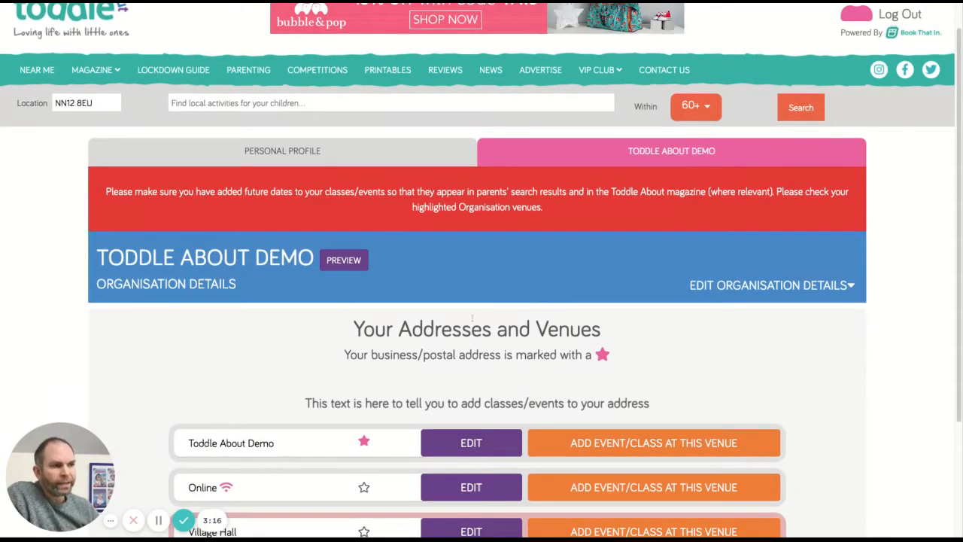
pyautogui.scroll(-2, 474, 297)
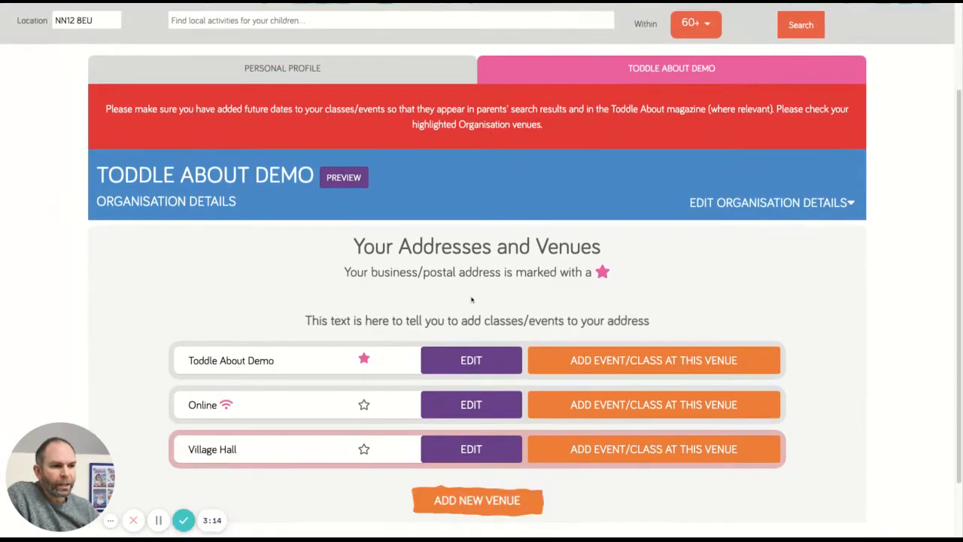
pyautogui.scroll(-1, 481, 293)
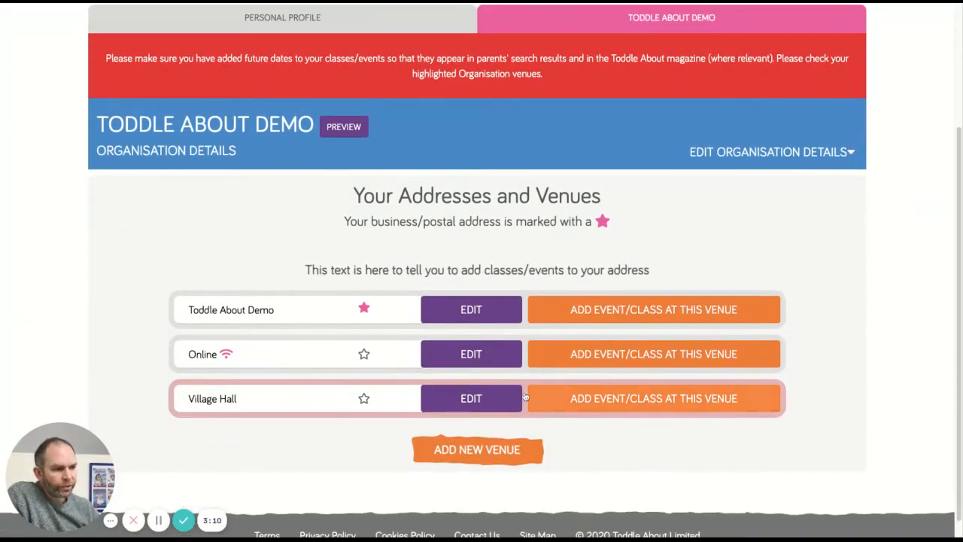
pyautogui.click(647, 403)
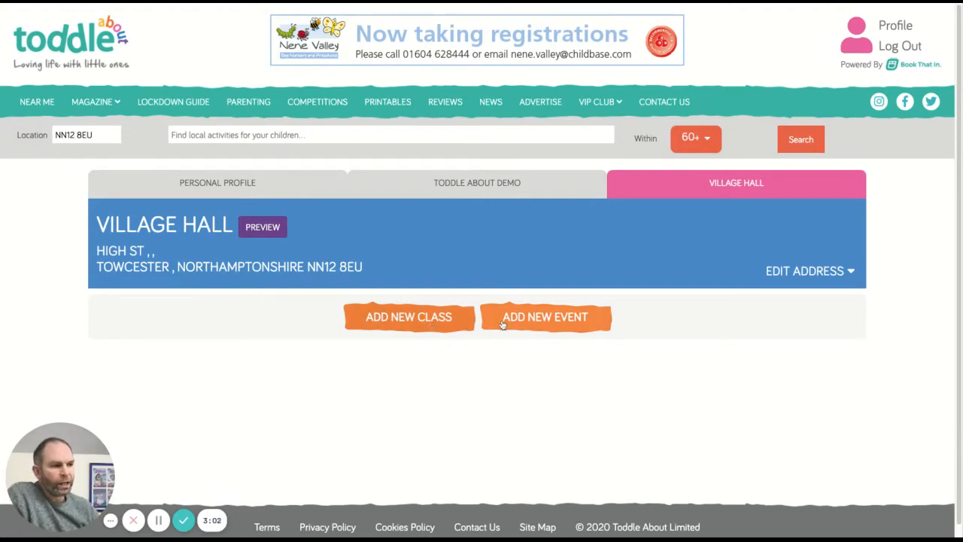
pyautogui.click(409, 318)
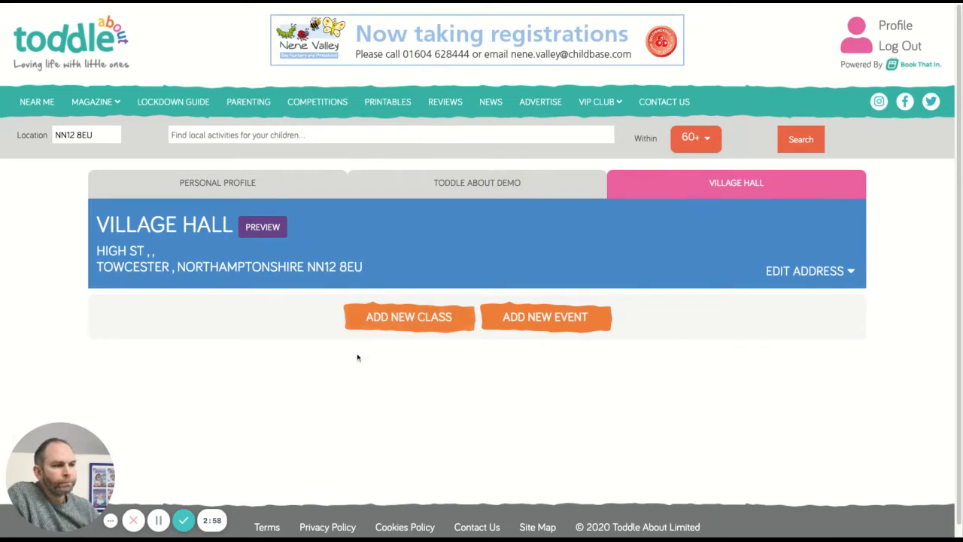
pyautogui.click(159, 521)
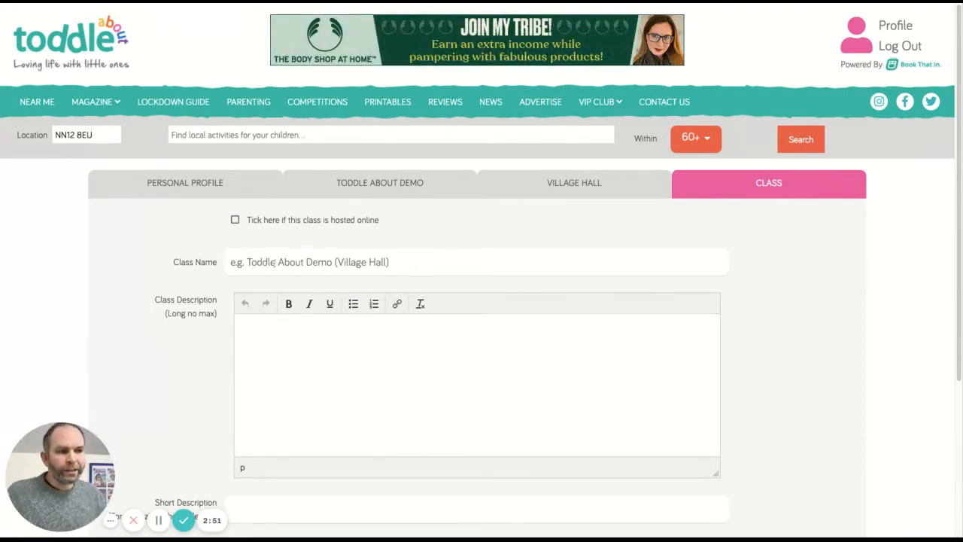
# Name the class "Test Class (Village Hall)".
pyautogui.click(276, 262)
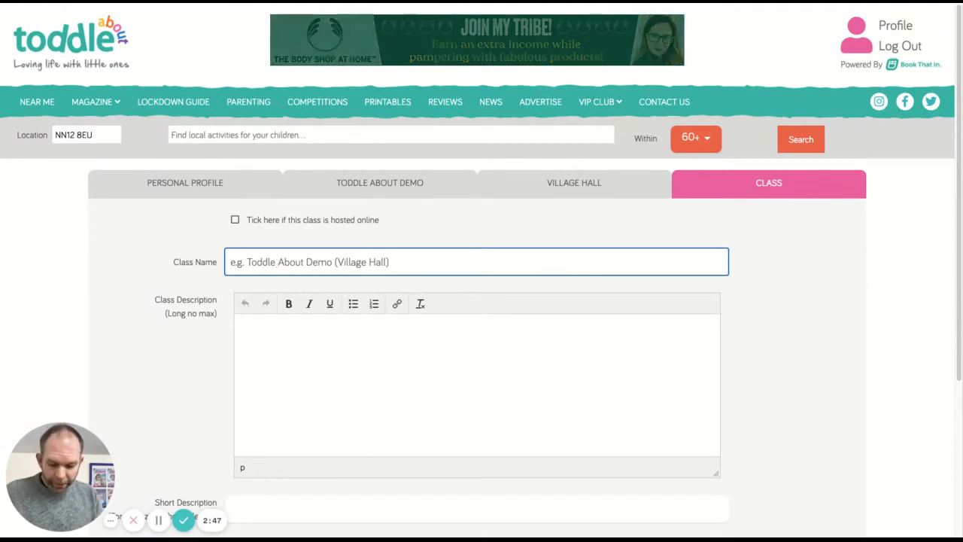
pyautogui.write('Test Cl')
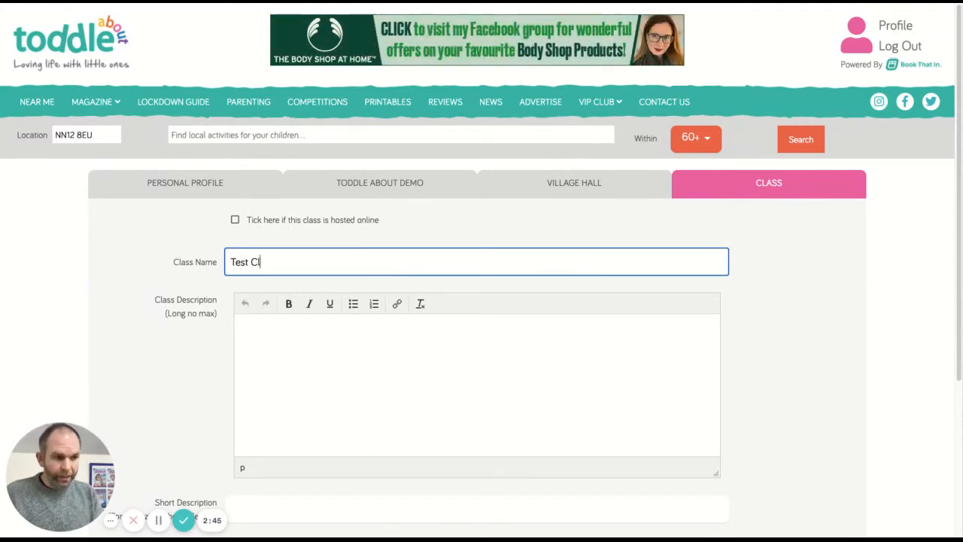
pyautogui.write('ass (')
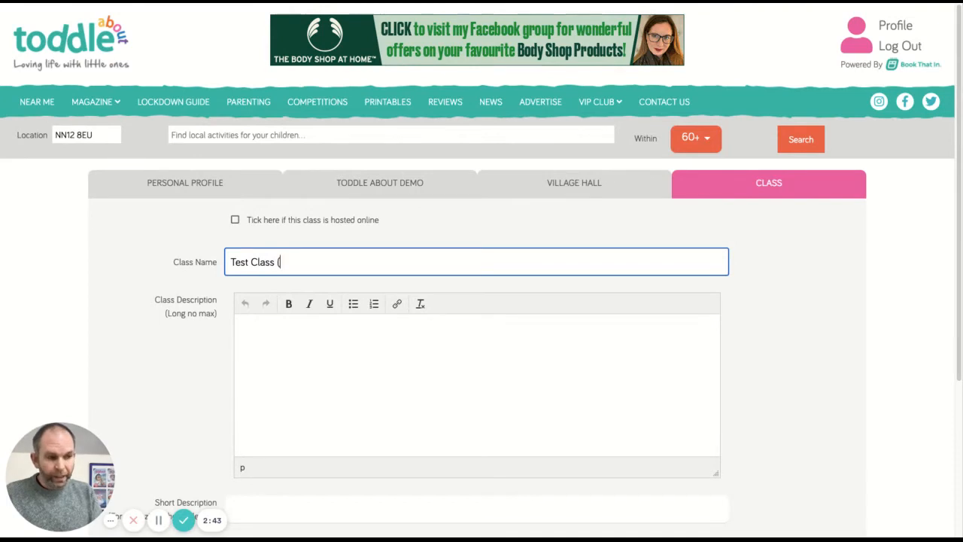
pyautogui.write('Village')
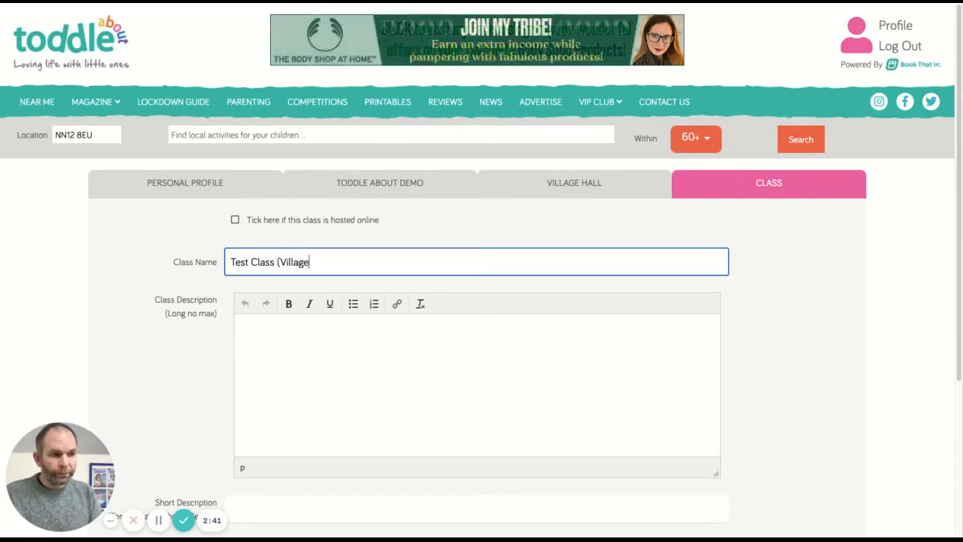
pyautogui.write(' Hall)')
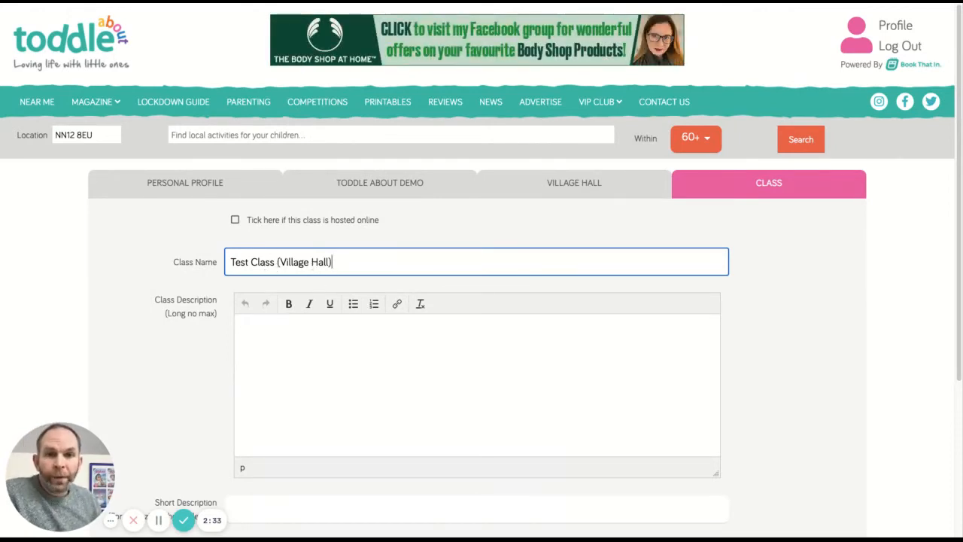
# Enter "Amazing yoga classes for anyone wanting to try out a yoga class." as both the class description and the short description.
pyautogui.click(293, 329)
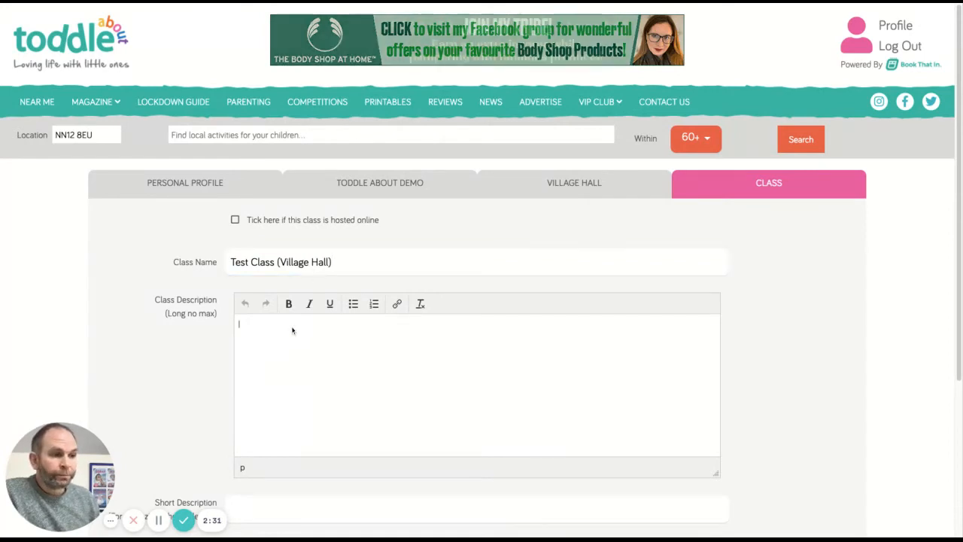
pyautogui.scroll(-2, 204, 485)
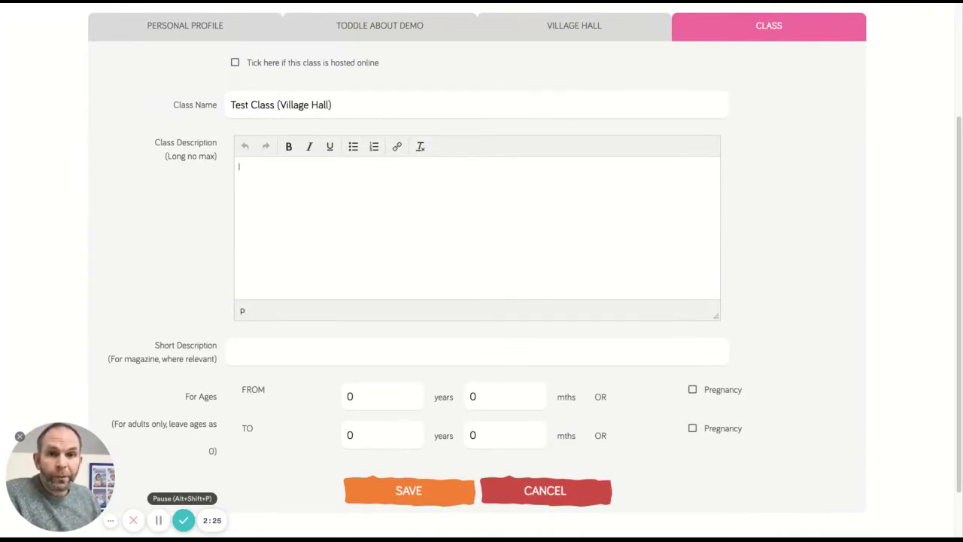
pyautogui.write('Amazing yoga classes for anyone wanting to try out a yoga class.')
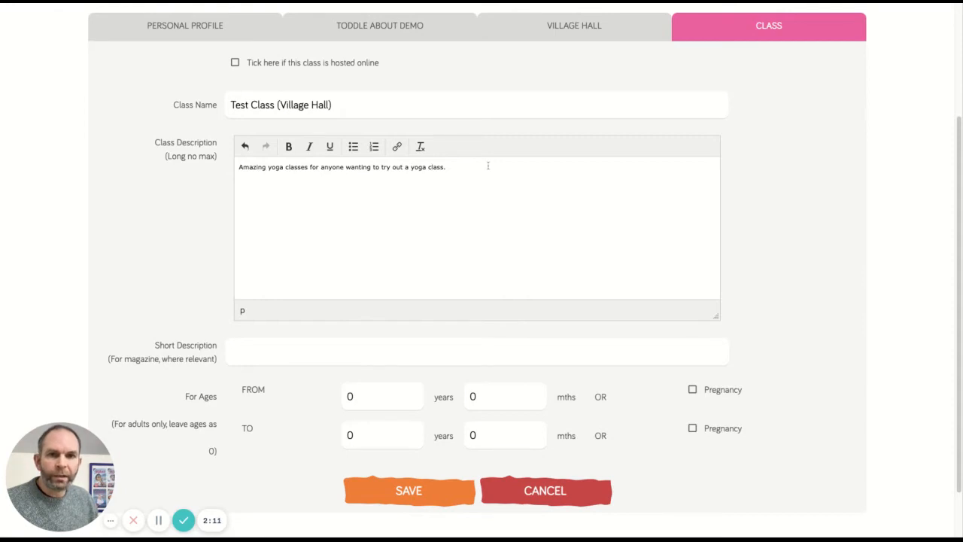
pyautogui.click(255, 351)
pyautogui.write('Amazing yoga classes for anyone wanting to try out a yoga class.')
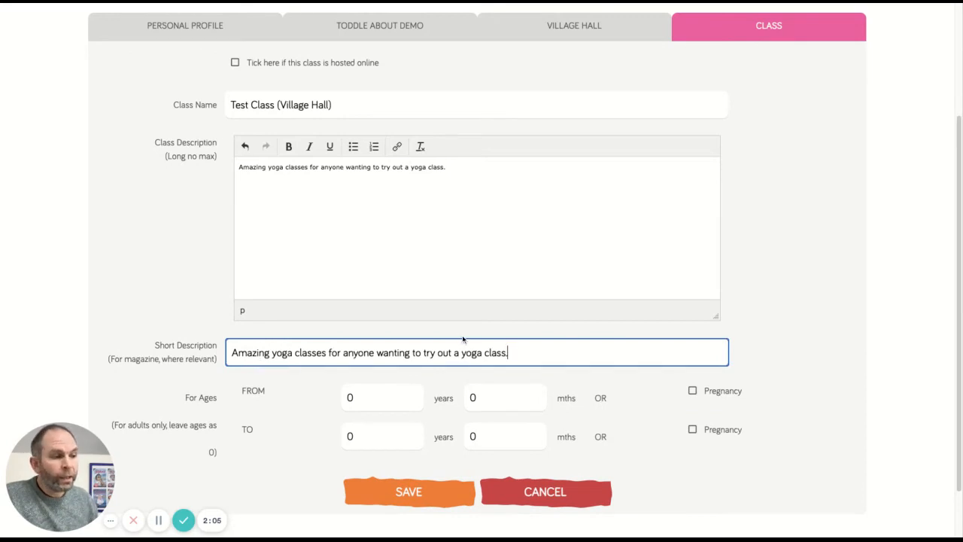
# Shorten the class's short description to "Amazing yoga classes.".
pyautogui.click(490, 336)
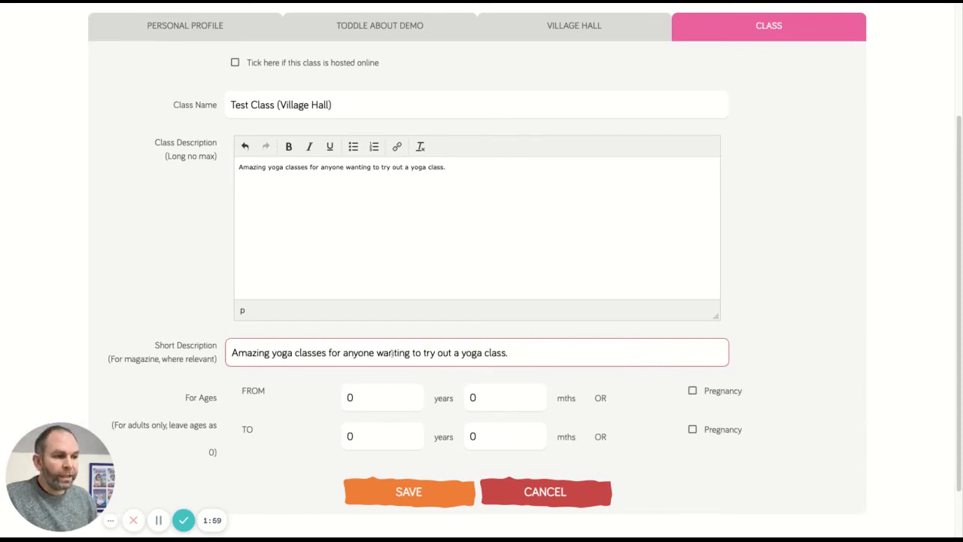
pyautogui.click(330, 352)
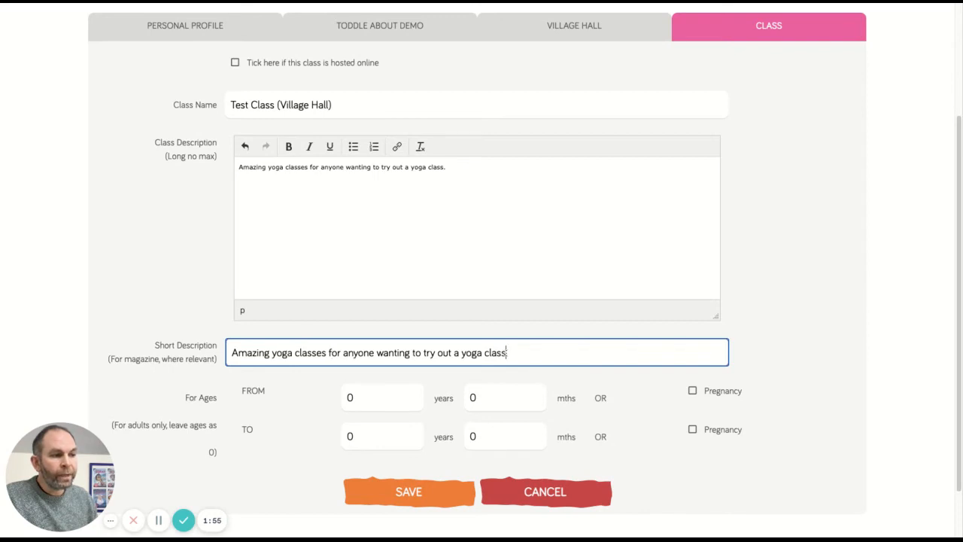
pyautogui.moveTo(507, 353); pyautogui.dragTo(422, 353)
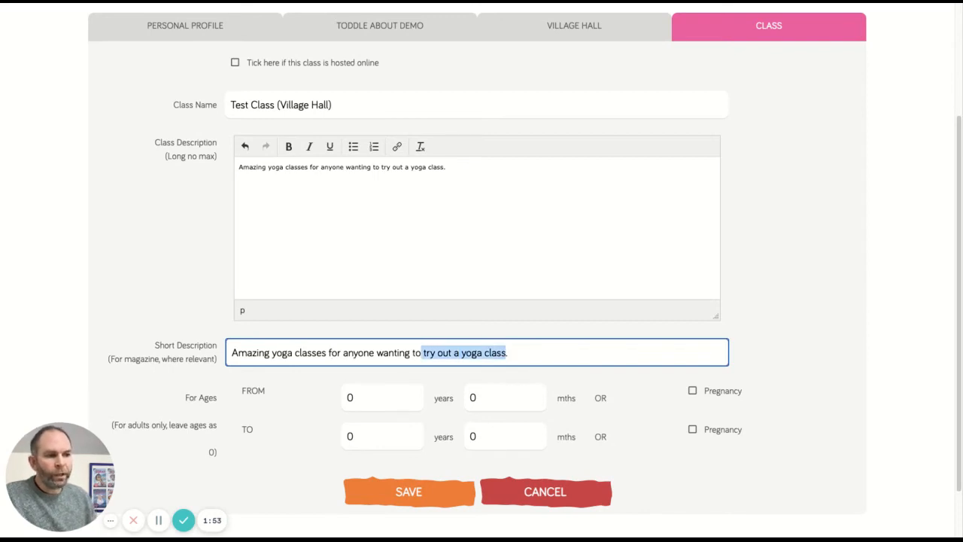
pyautogui.moveTo(508, 352); pyautogui.dragTo(329, 352)
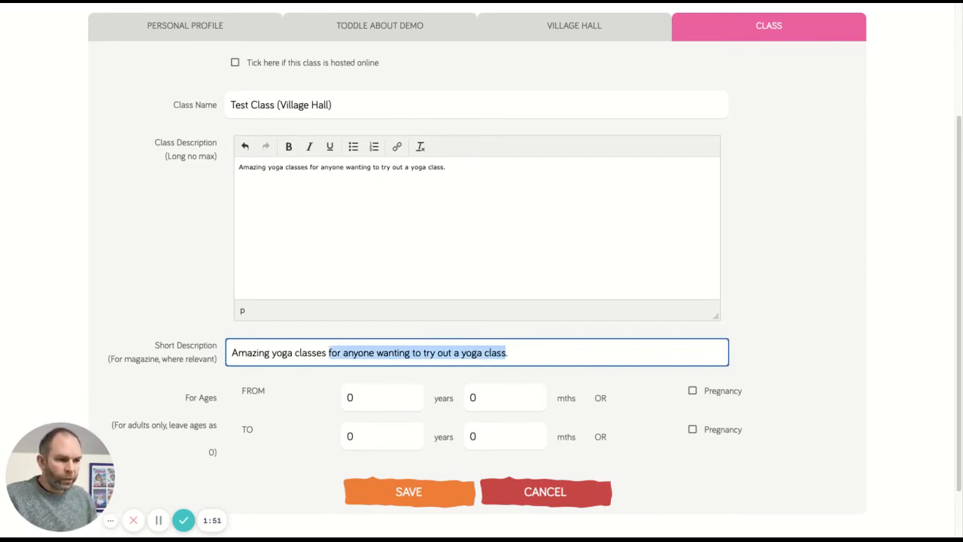
pyautogui.press('BackSpace')
pyautogui.press('BackSpace')
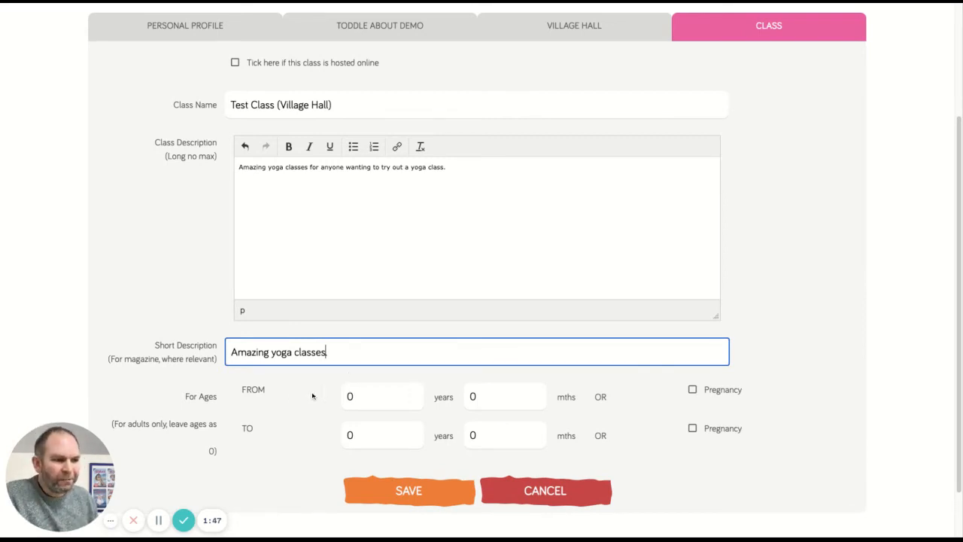
# Set the class's age range from Pregnancy to 5 years and save the class.
pyautogui.scroll(-2, 312, 395)
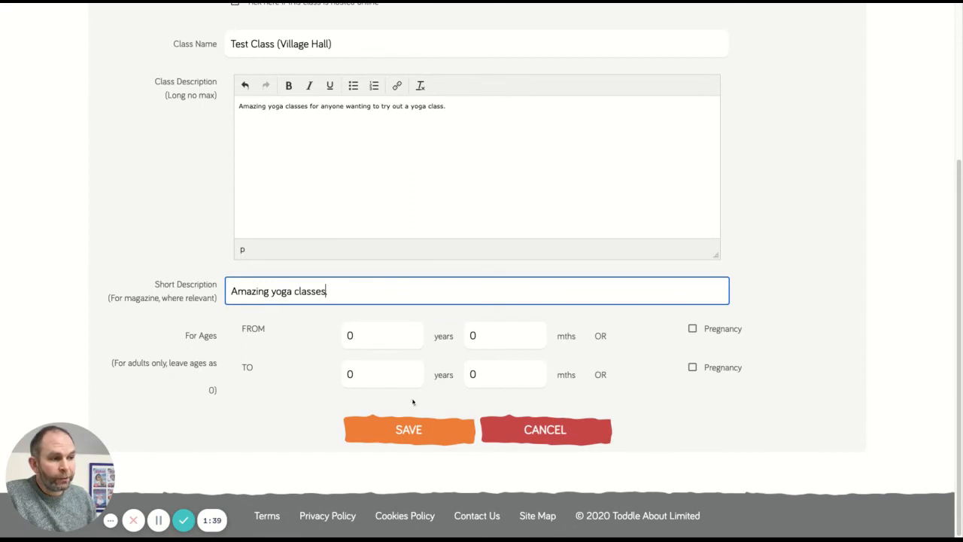
pyautogui.click(692, 330)
pyautogui.click(692, 330)
pyautogui.doubleClick(414, 364)
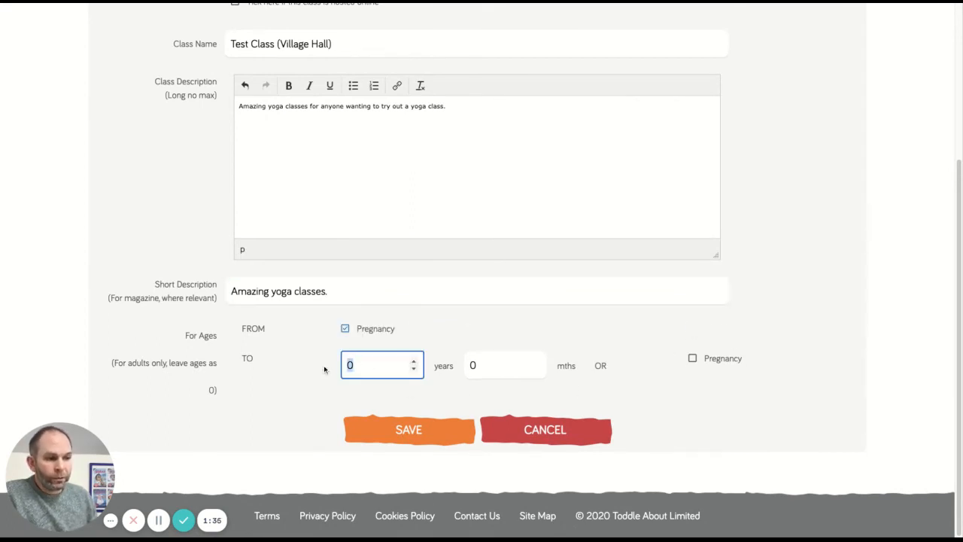
pyautogui.write('5')
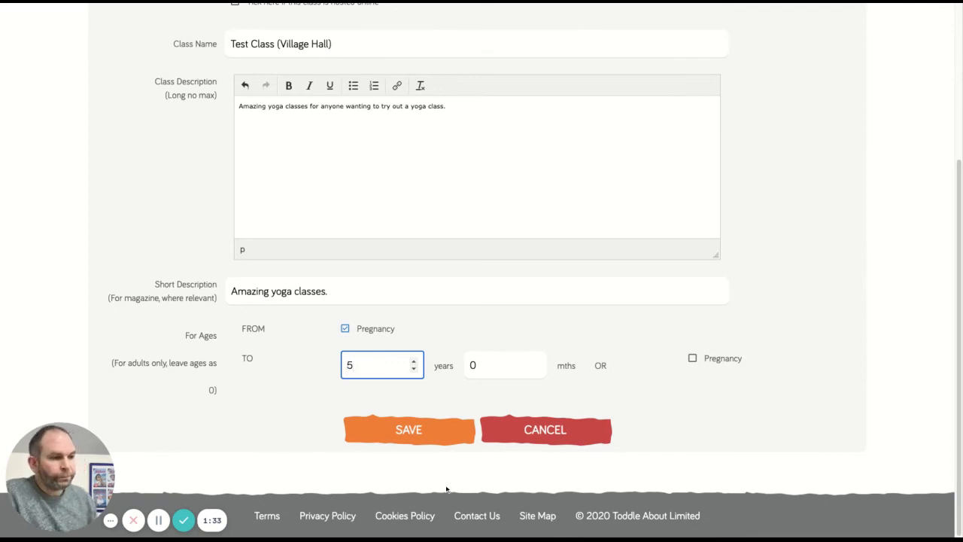
pyautogui.click(416, 441)
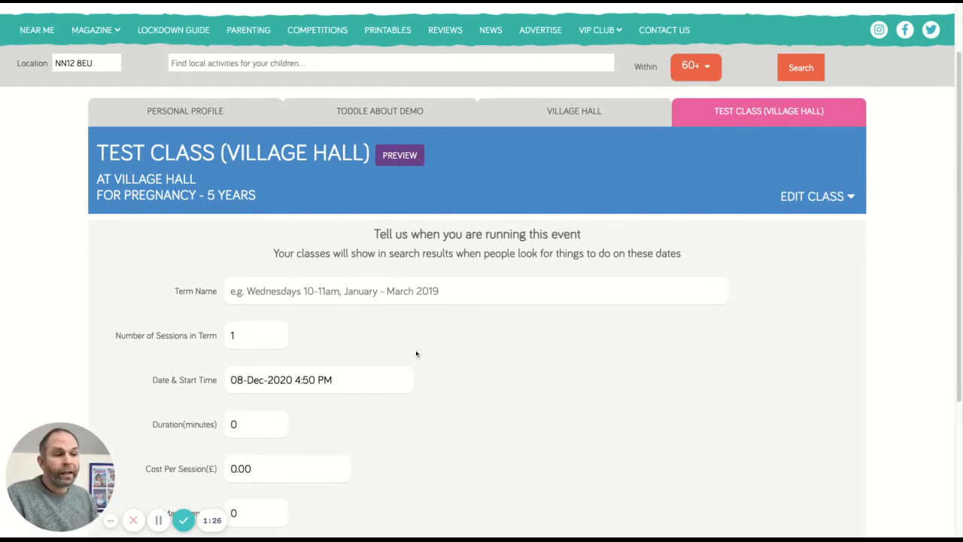
# Name the class's term "Wednesdays 10-11am (Jan-Mar 2021)" and set the number of sessions in the term to 13.
pyautogui.scroll(-1, 314, 338)
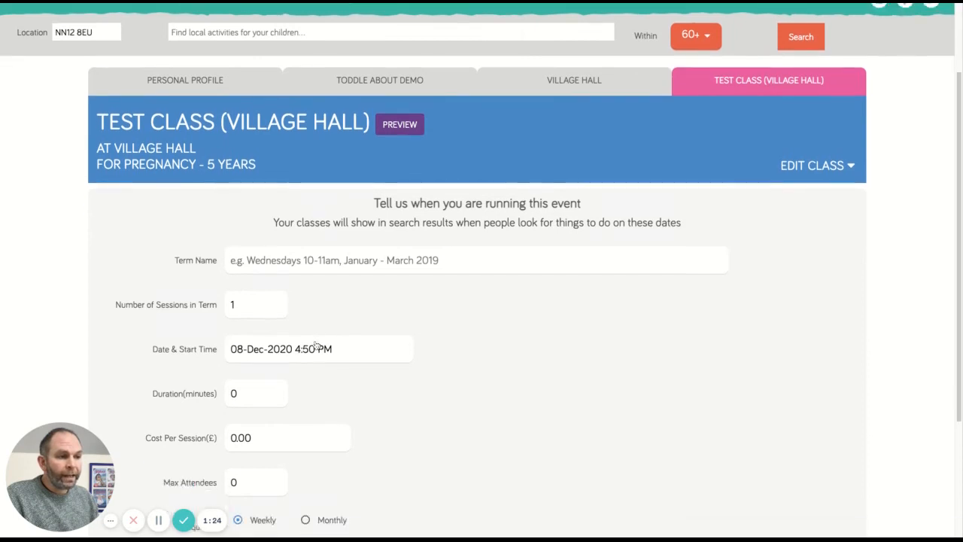
pyautogui.scroll(-5, 315, 343)
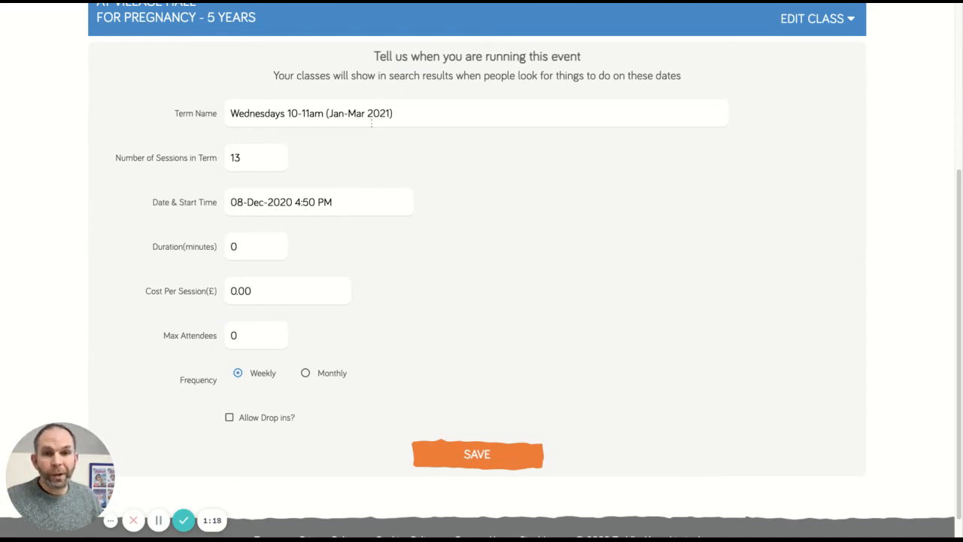
pyautogui.moveTo(329, 112); pyautogui.dragTo(394, 113)
pyautogui.click(397, 112)
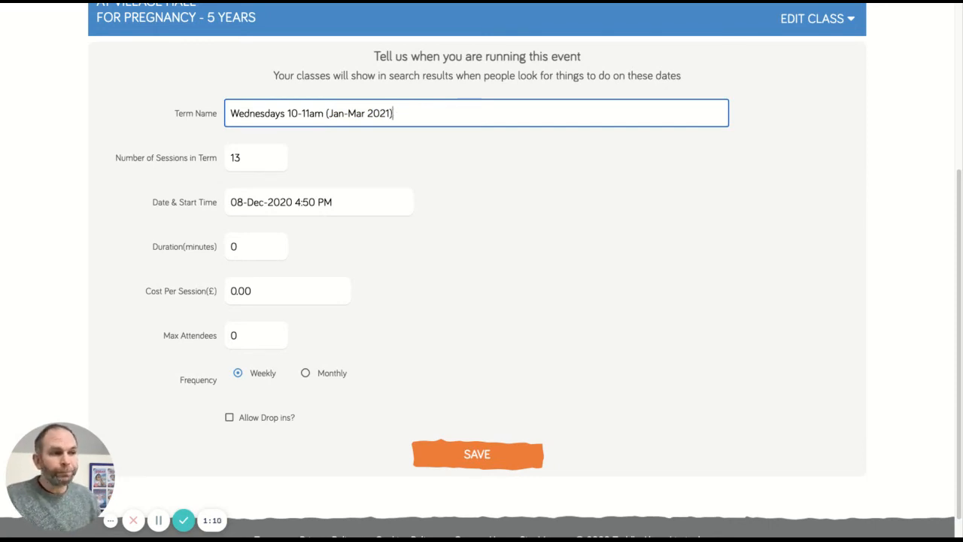
# Set the term's date and start time to 06-Jan-2021 10:00 AM.
pyautogui.click(283, 205)
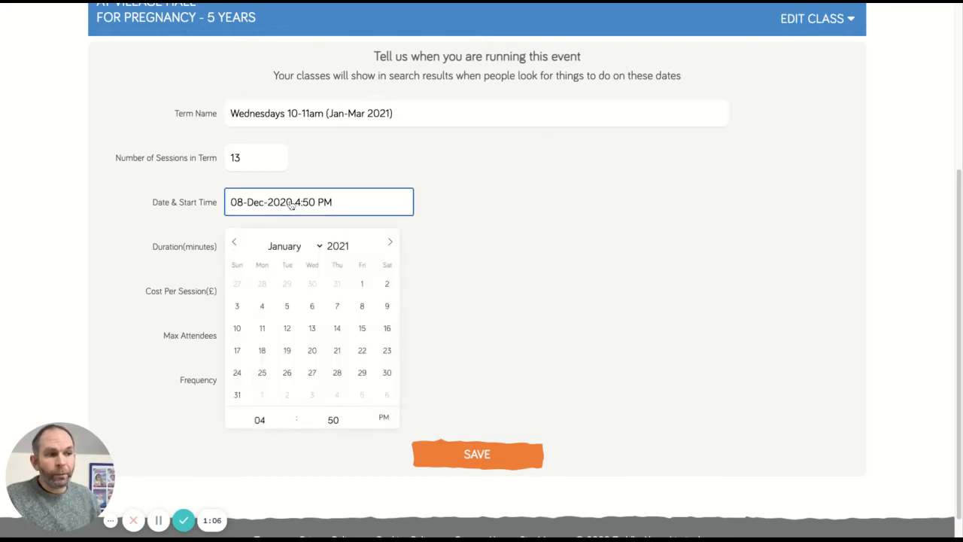
pyautogui.click(312, 305)
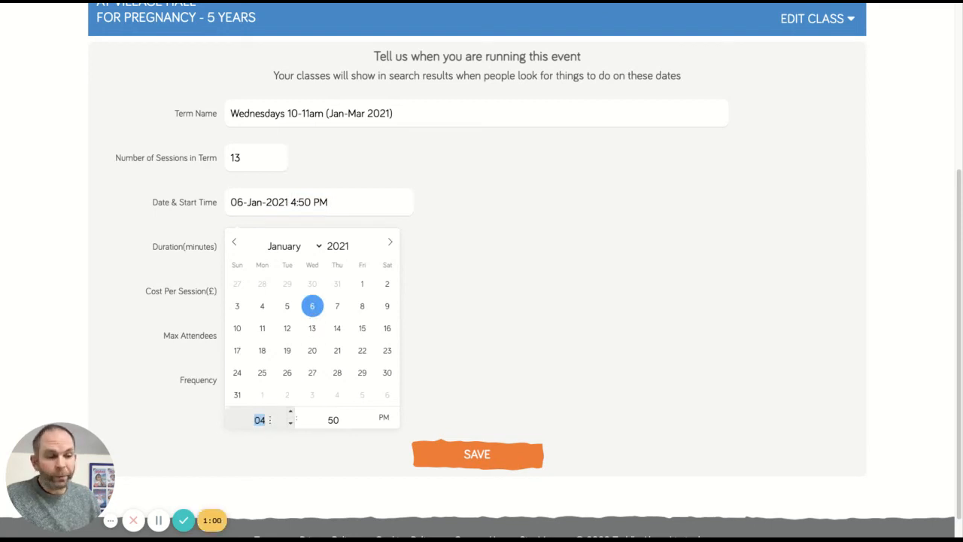
pyautogui.write('10')
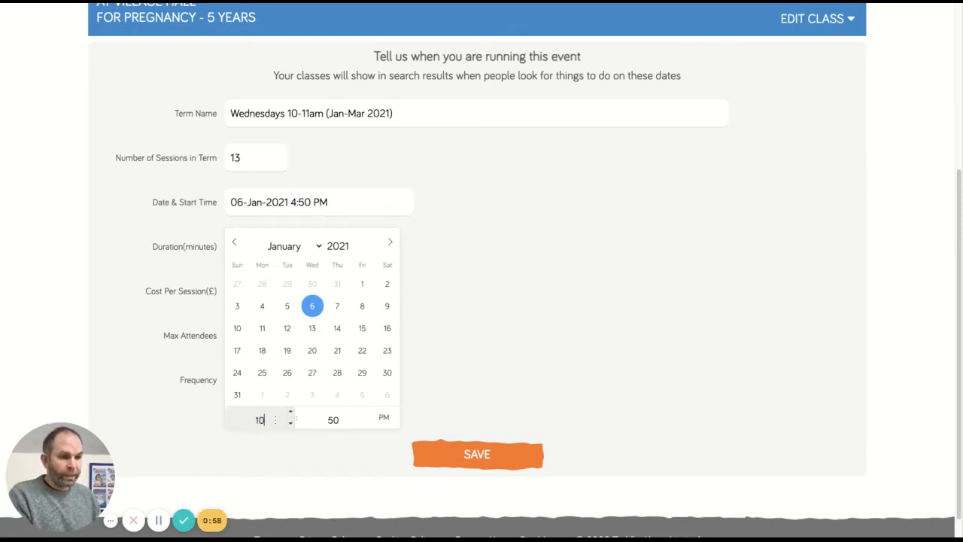
pyautogui.press('Tab')
pyautogui.write('00')
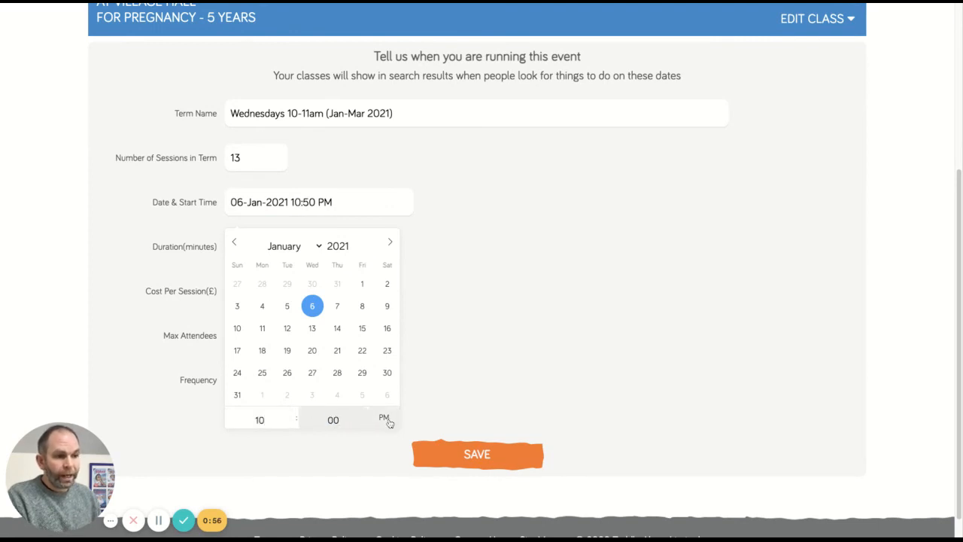
pyautogui.click(386, 420)
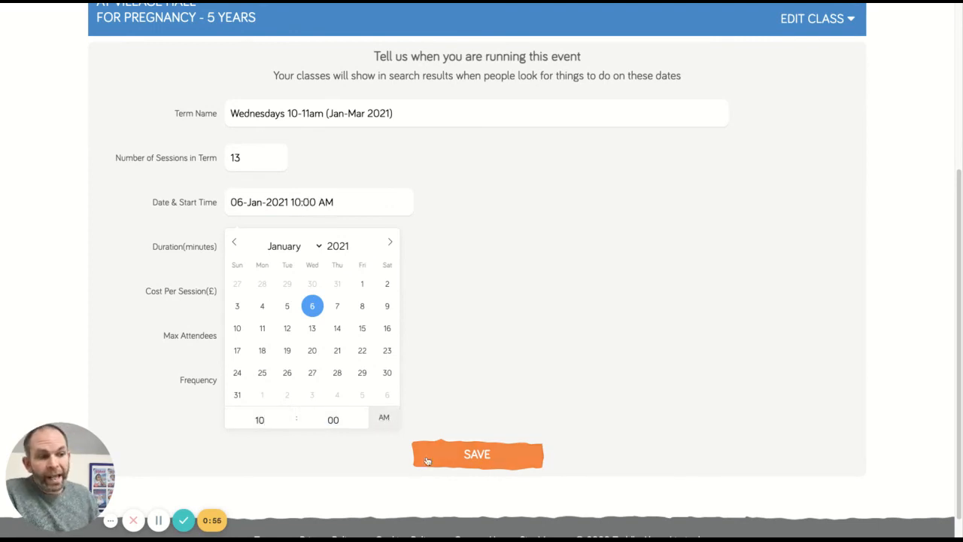
pyautogui.click(514, 243)
# Set the duration to 60 minutes and the cost per session to £8, and try to save the term.
pyautogui.click(245, 255)
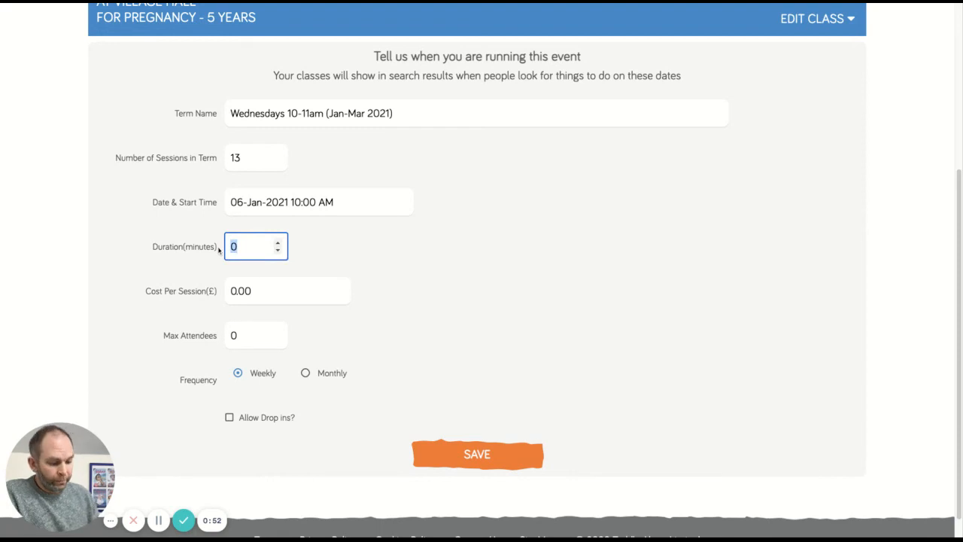
pyautogui.write('60')
pyautogui.moveTo(279, 291); pyautogui.dragTo(219, 292)
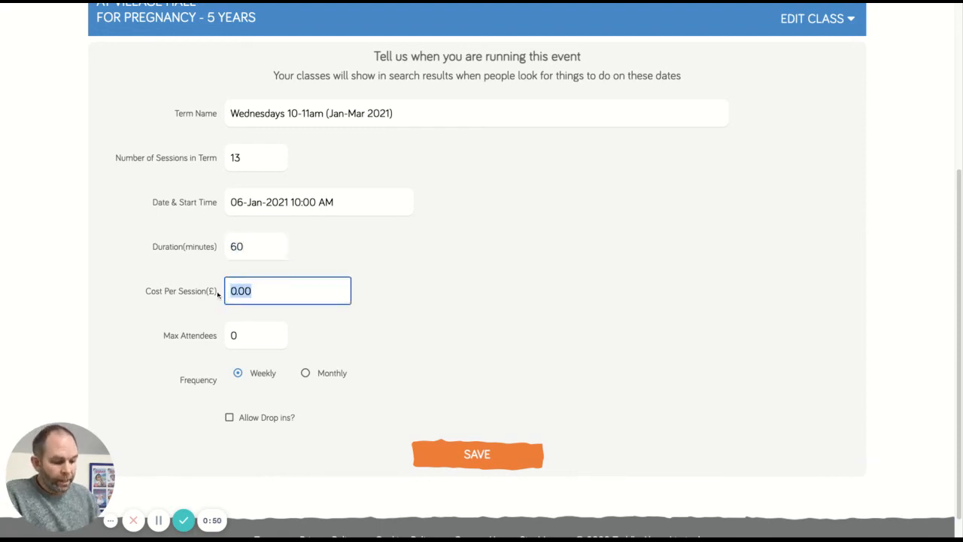
pyautogui.write('8')
pyautogui.scroll(-1, 283, 363)
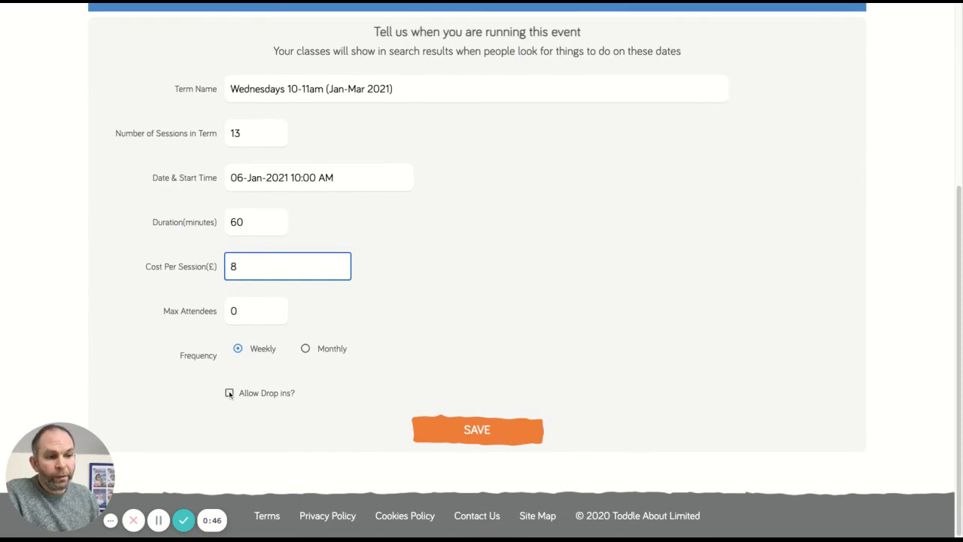
pyautogui.click(491, 437)
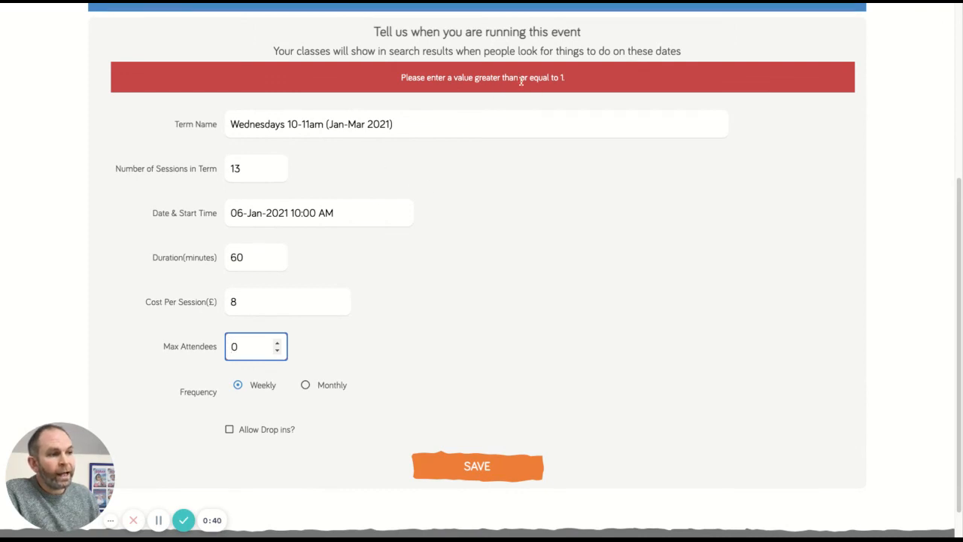
# Set the maximum number of attendees to 15 and save the weekly term.
pyautogui.doubleClick(246, 346)
pyautogui.write('15')
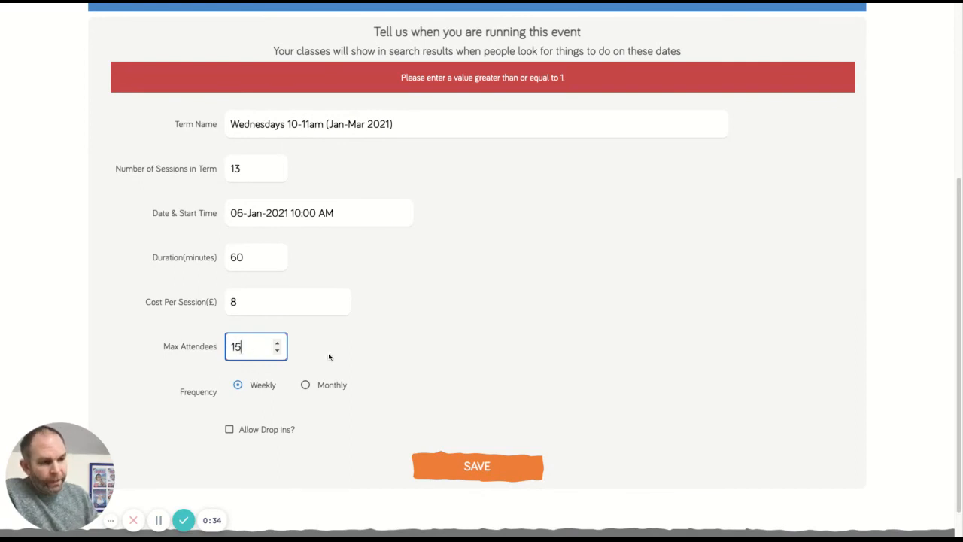
pyautogui.click(474, 365)
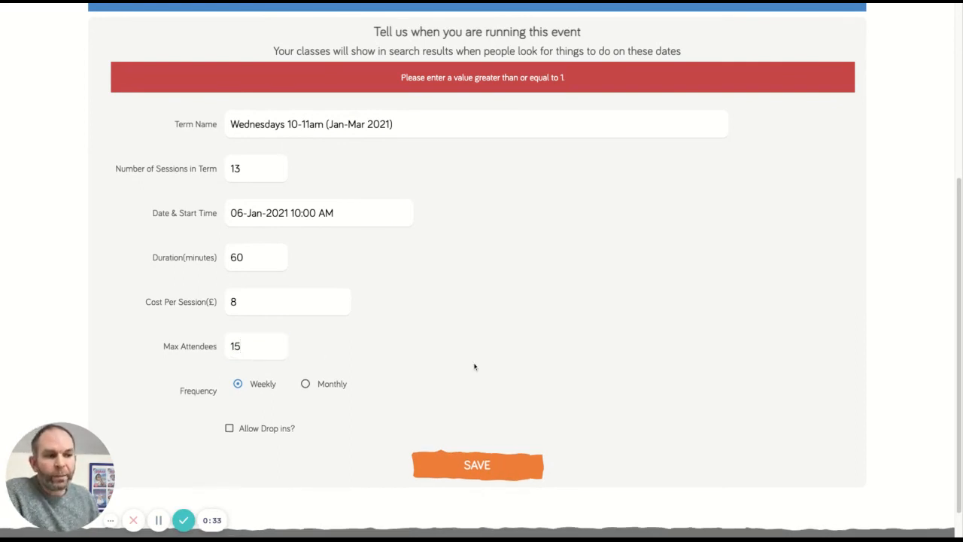
pyautogui.click(472, 473)
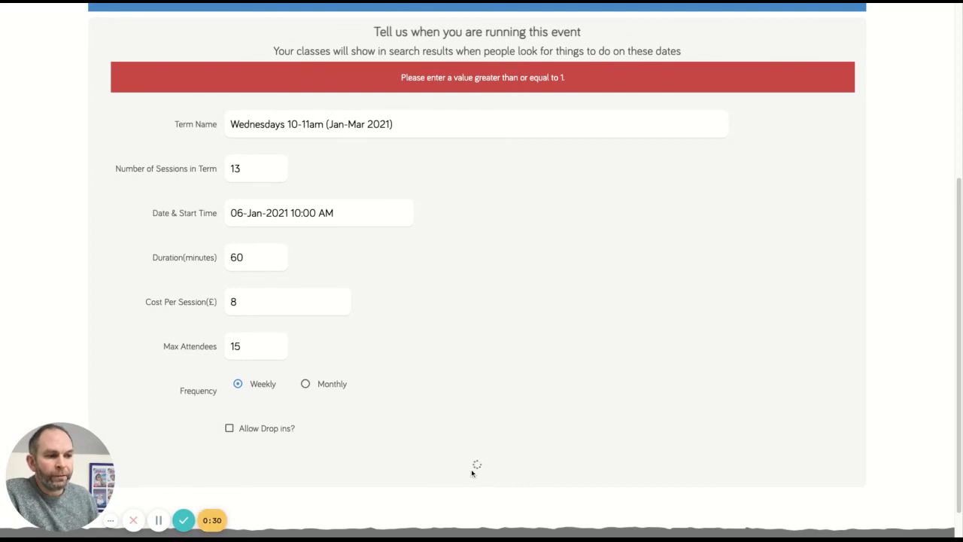